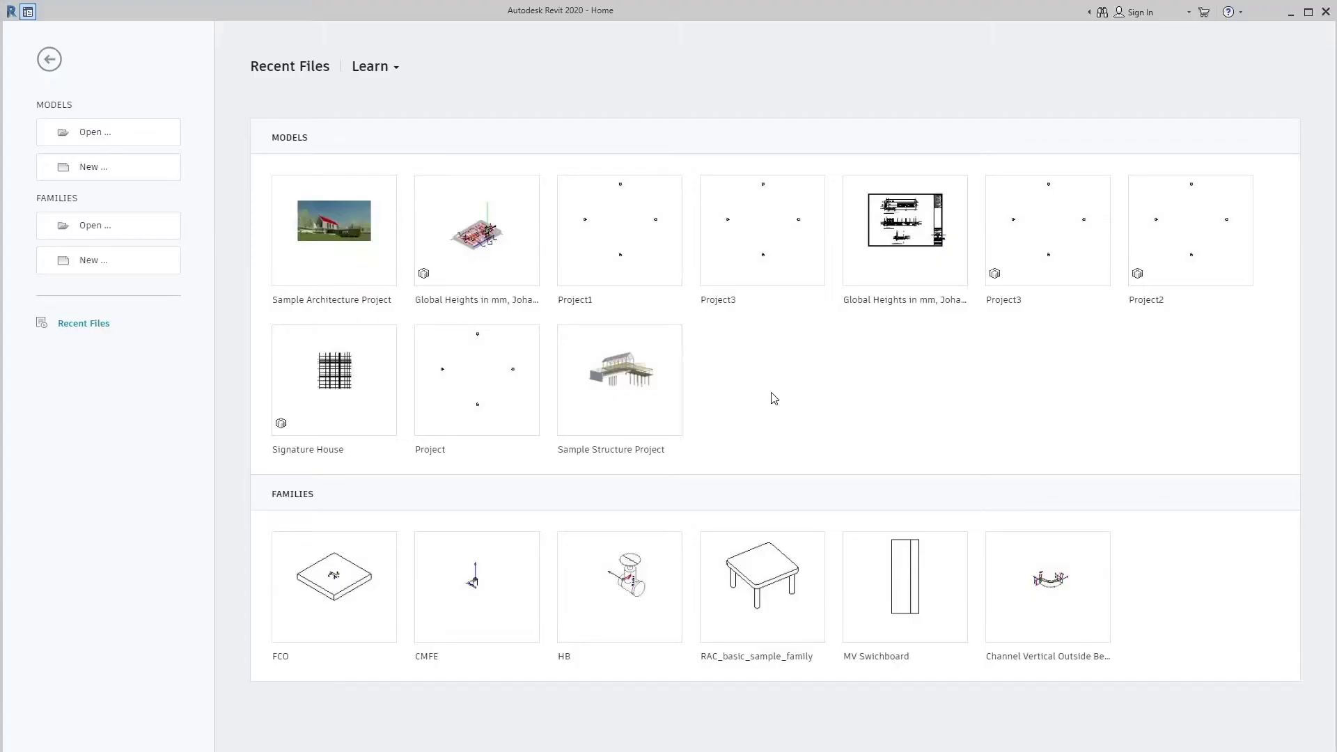
- Interact with the Revit Home page content area
click(771, 397)
click(772, 397)
click(772, 398)
click(773, 398)
click(773, 398)
click(773, 397)
- Leave the Home page for the empty modelling workspace via the Back arrow
click(49, 79)
click(50, 80)
click(50, 80)
click(26, 29)
click(26, 29)
click(26, 30)
click(48, 60)
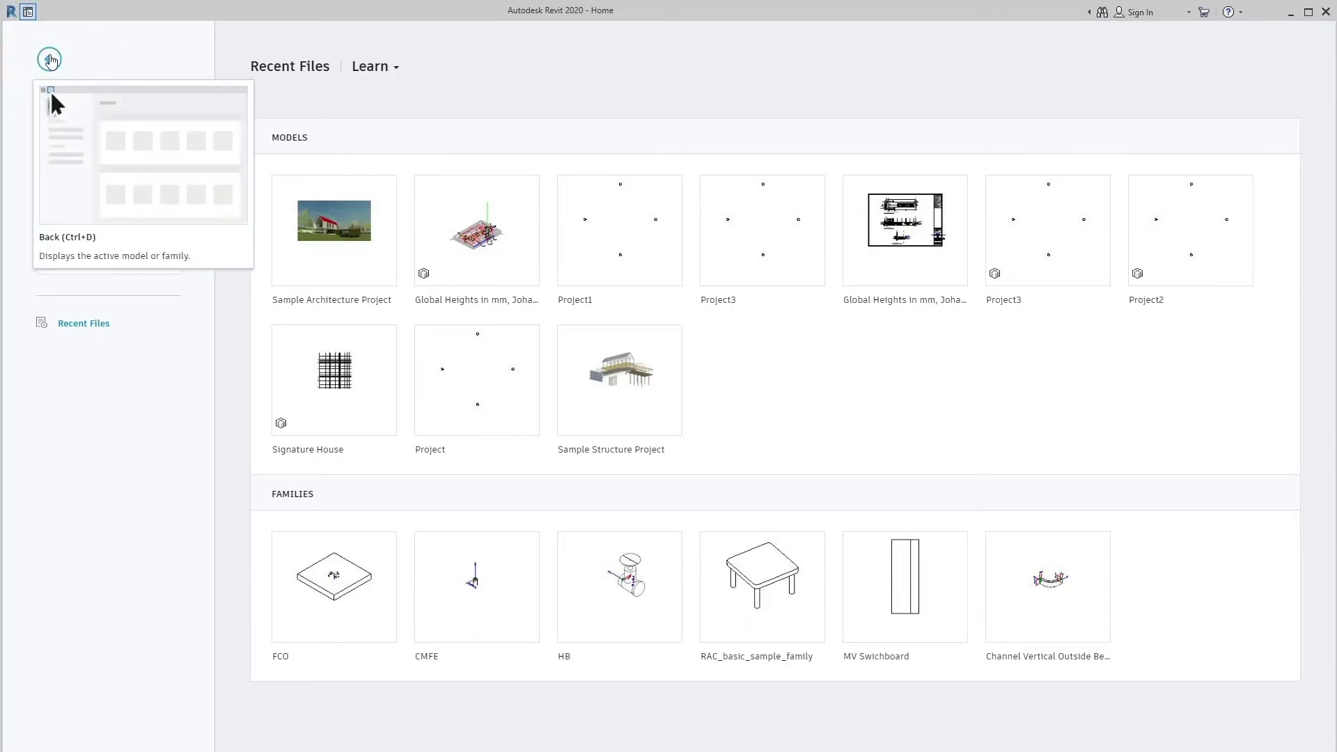
click(49, 60)
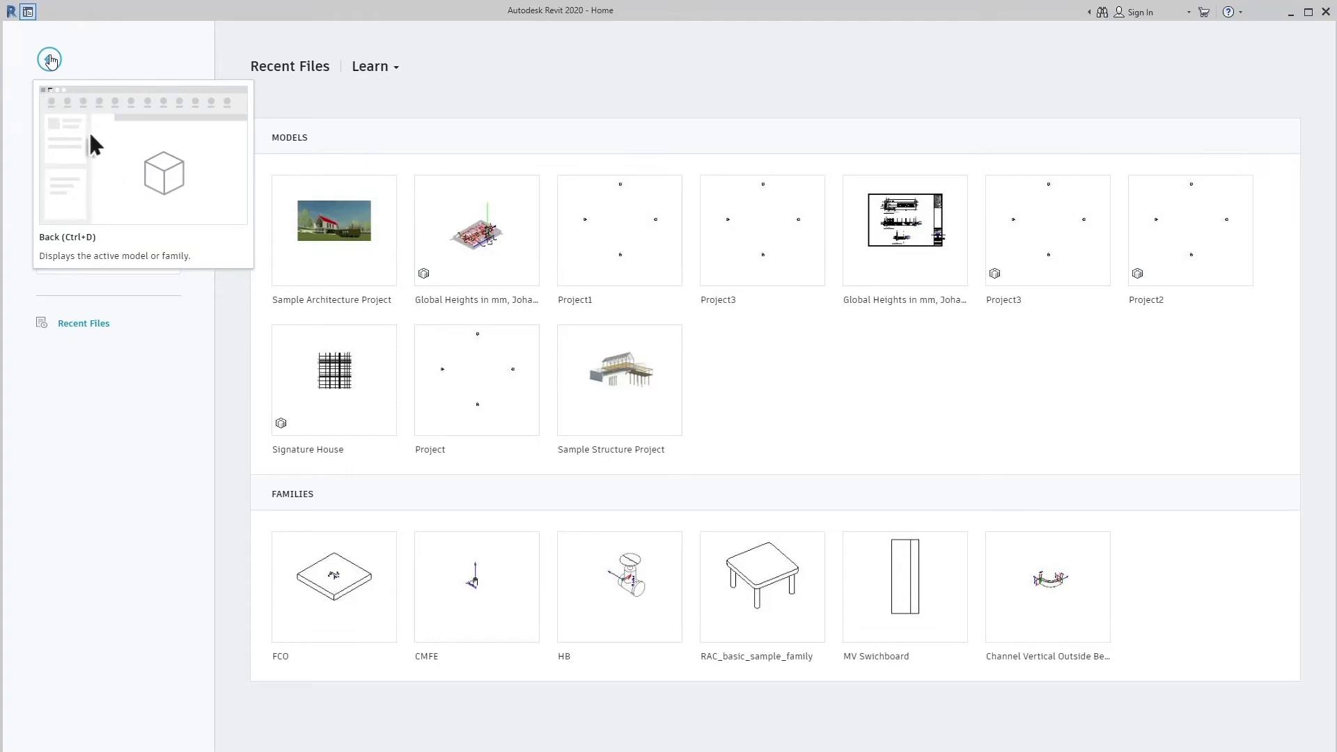
click(49, 60)
click(50, 60)
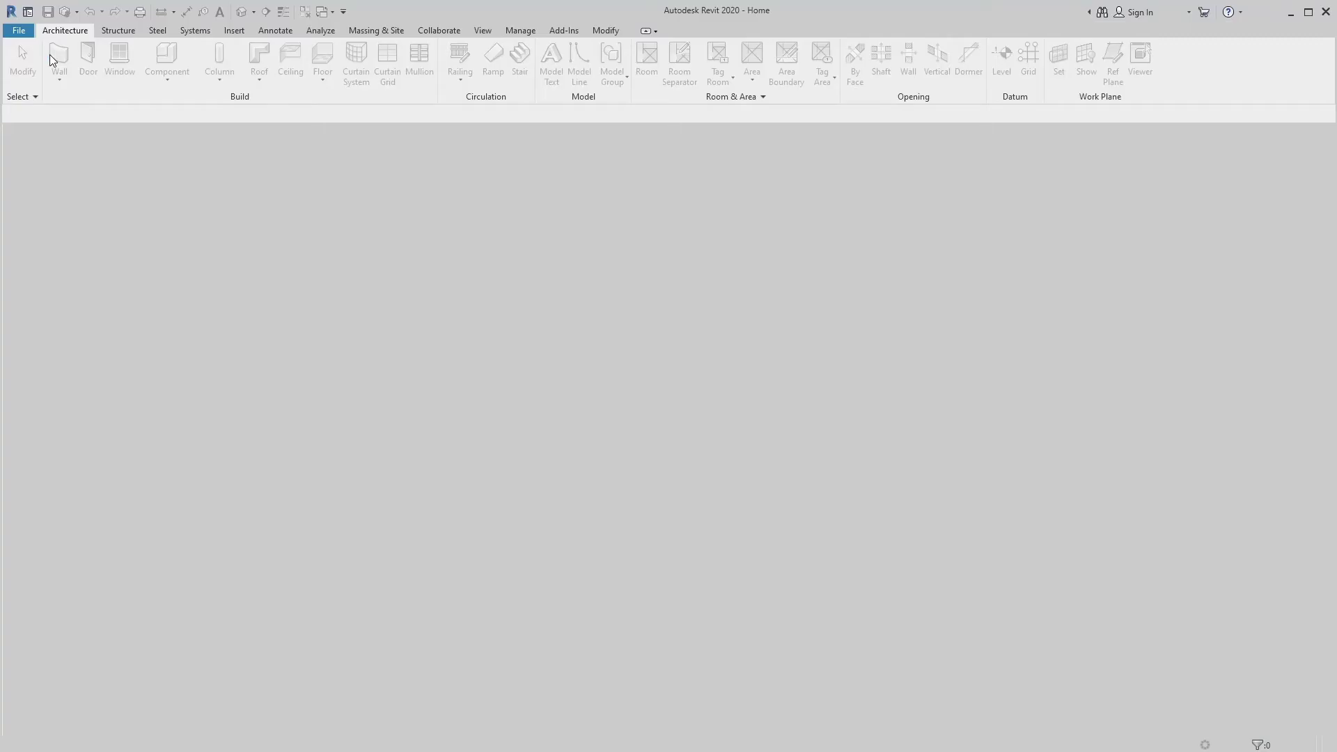
- Start Restore Backup from the Collaborate tools, bringing up Browse For Folder
click(444, 35)
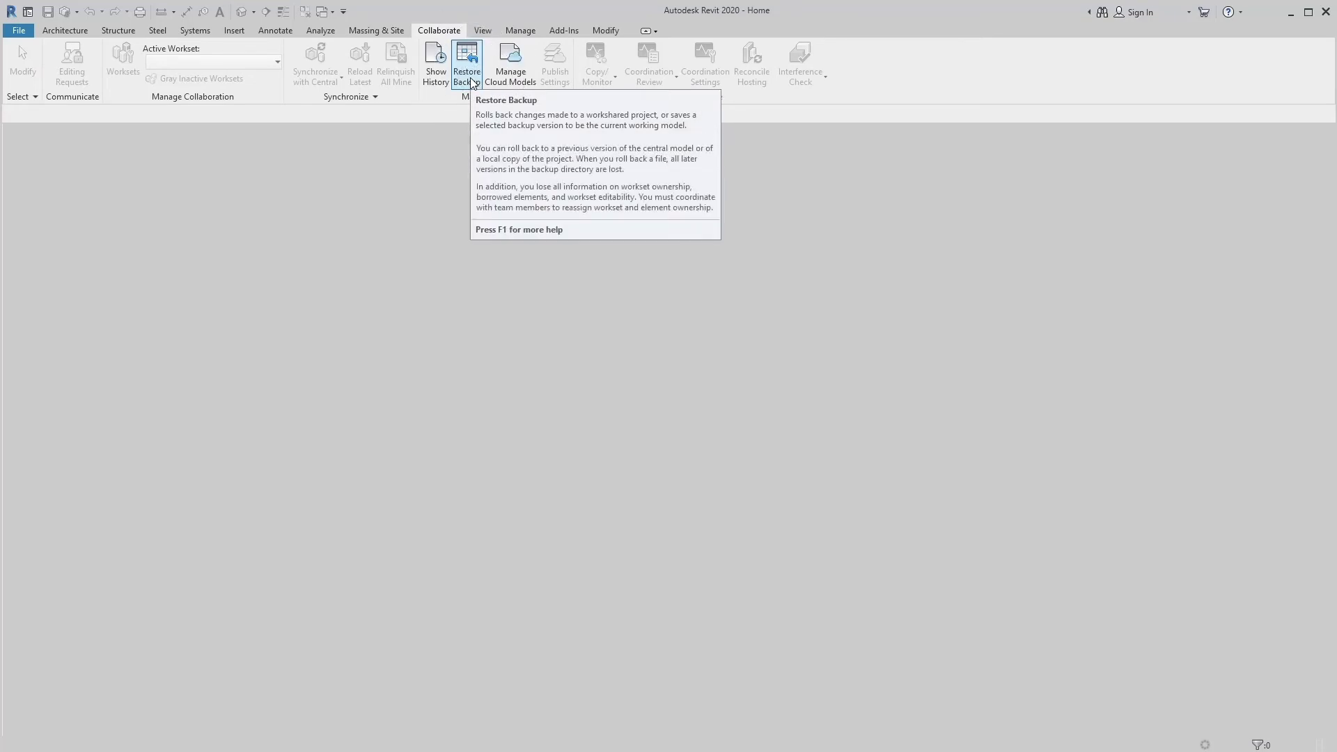
click(471, 83)
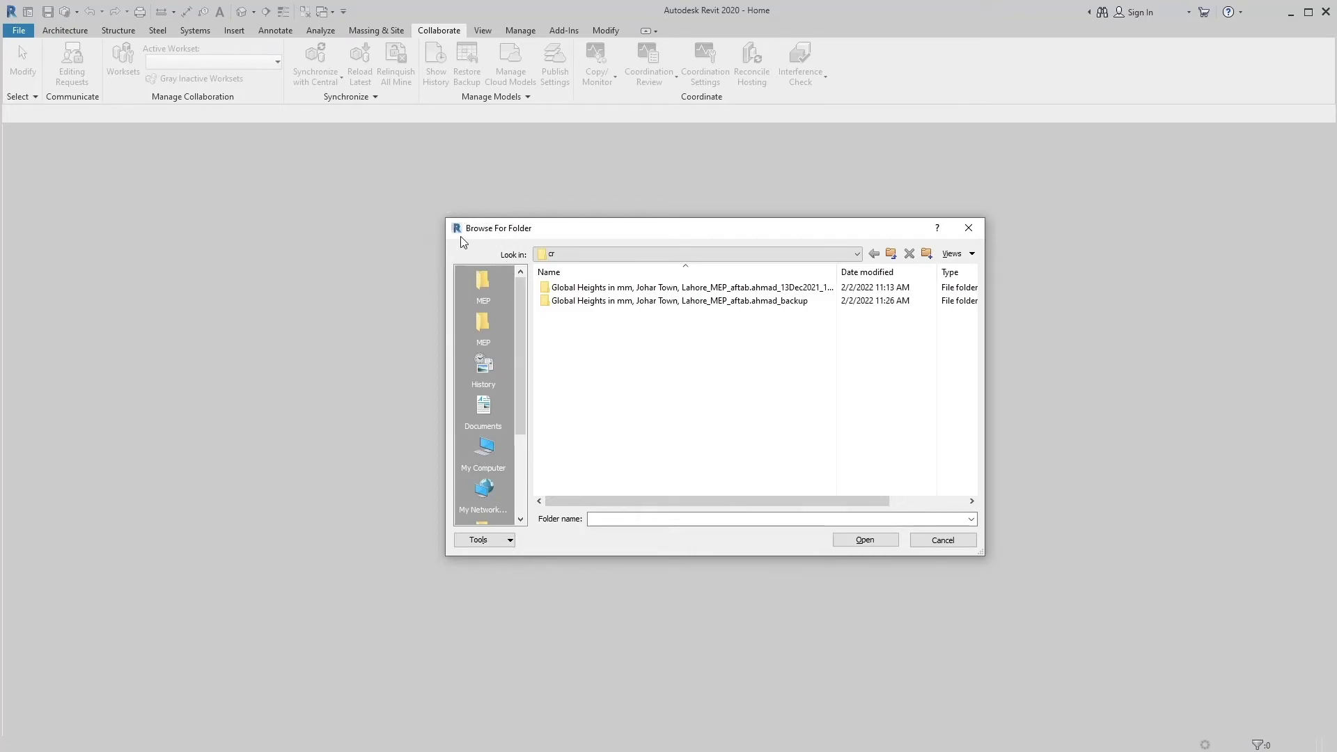
- Browse to the BIM Local Copy folder on the New Volume (D:) drive
click(584, 258)
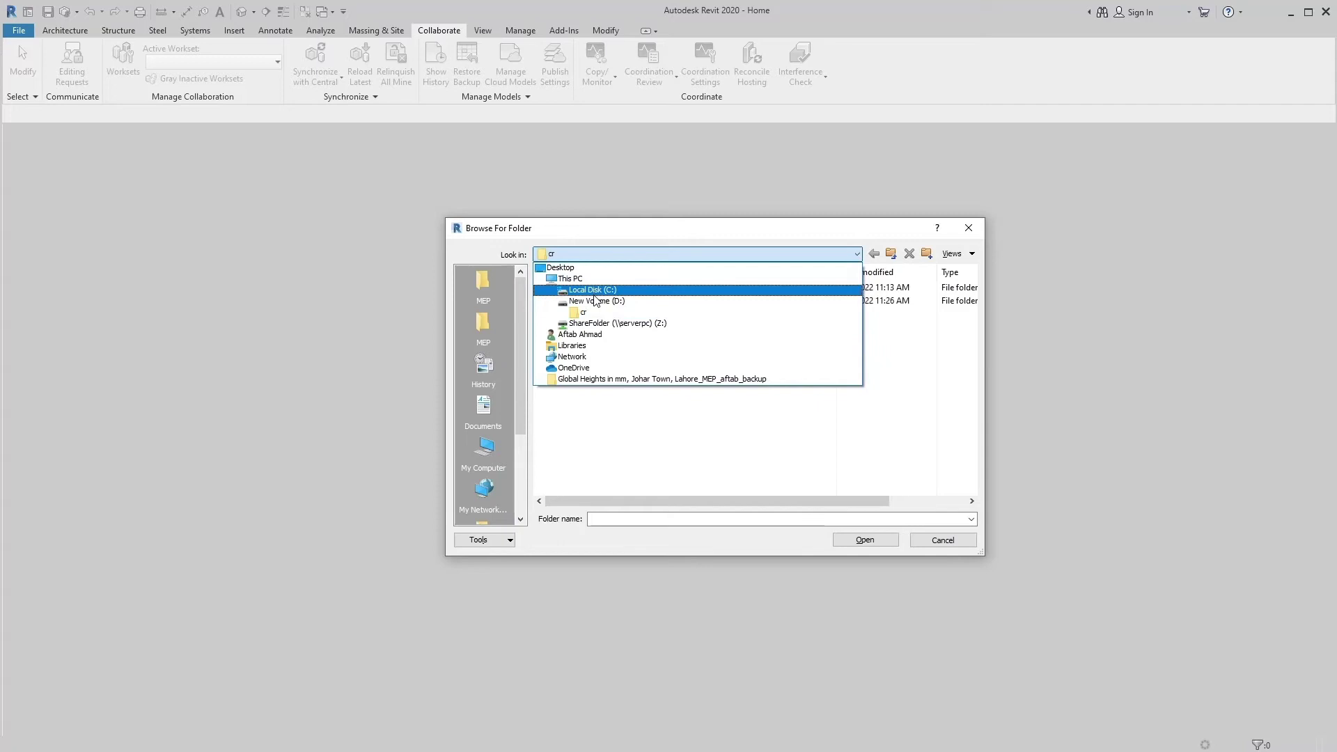
click(594, 301)
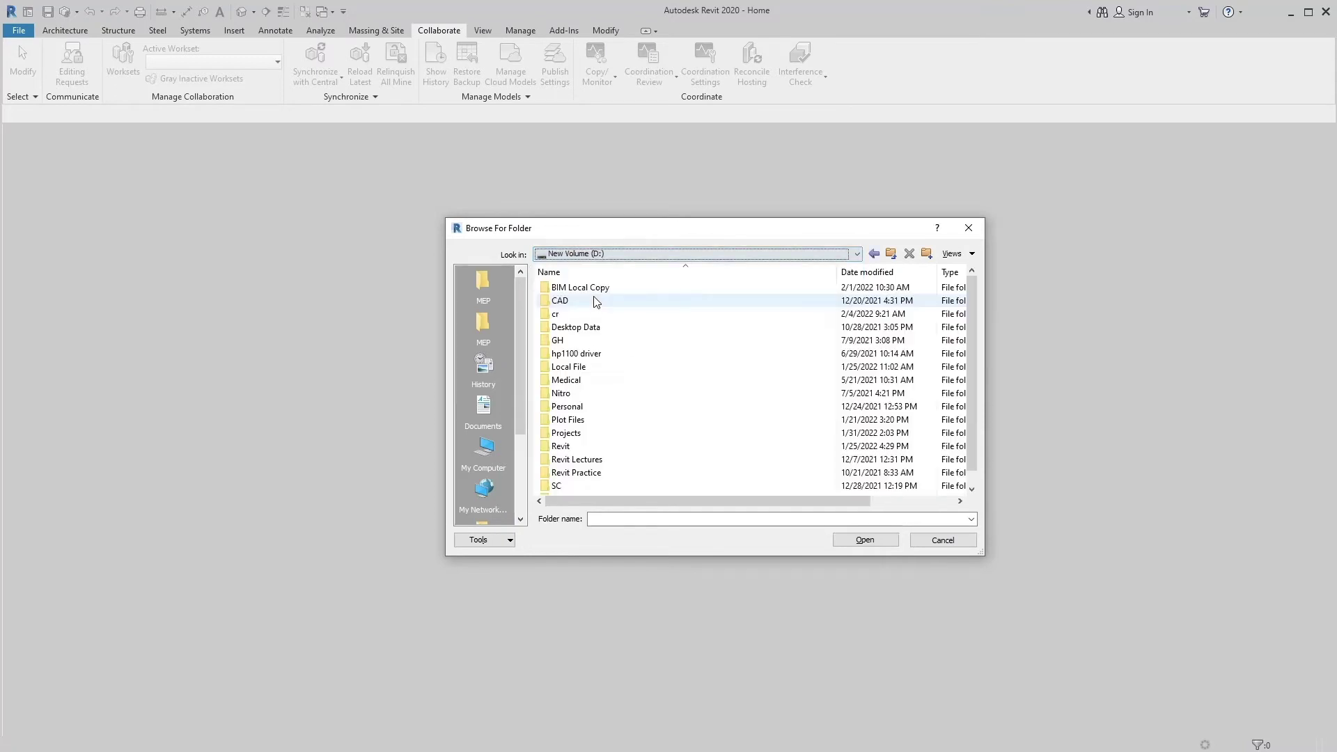
click(595, 292)
double_click(594, 291)
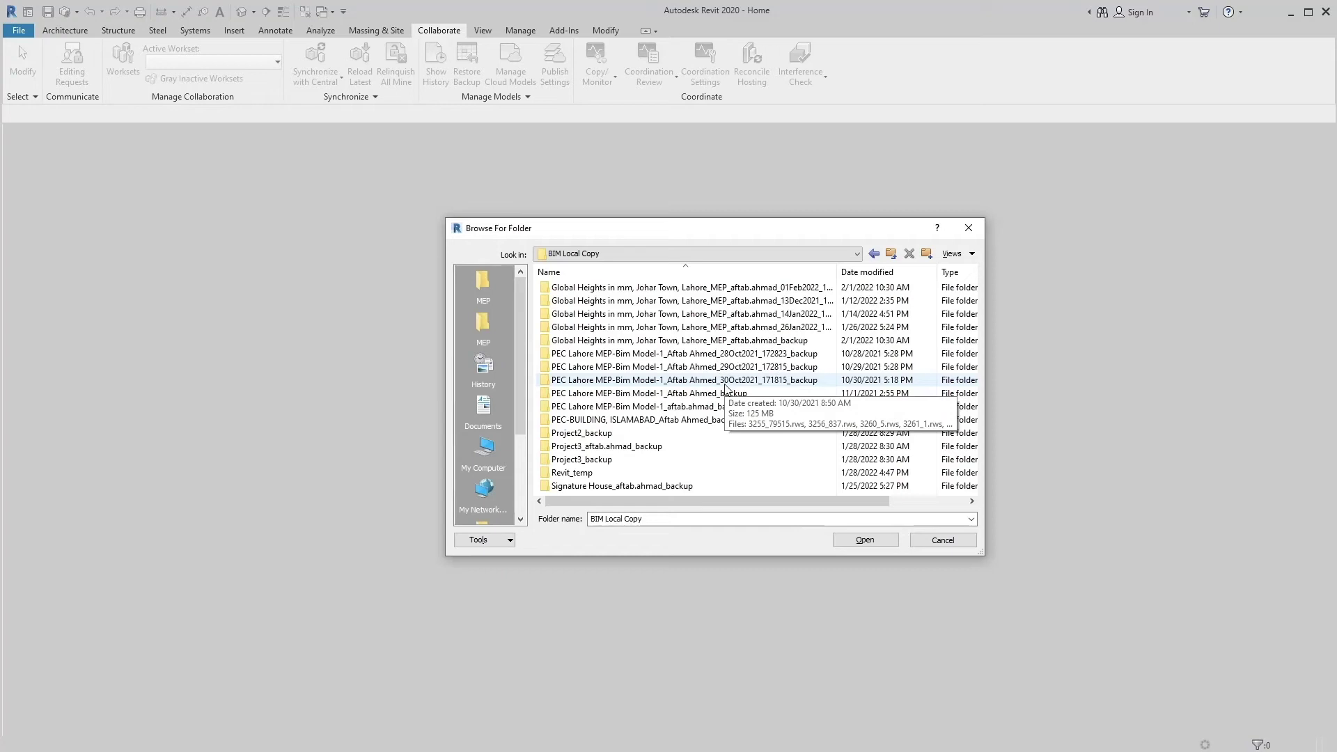
- Choose the 30Oct2021_171815_backup folder and open its backup versions
click(726, 382)
click(725, 383)
click(725, 384)
click(729, 383)
click(735, 517)
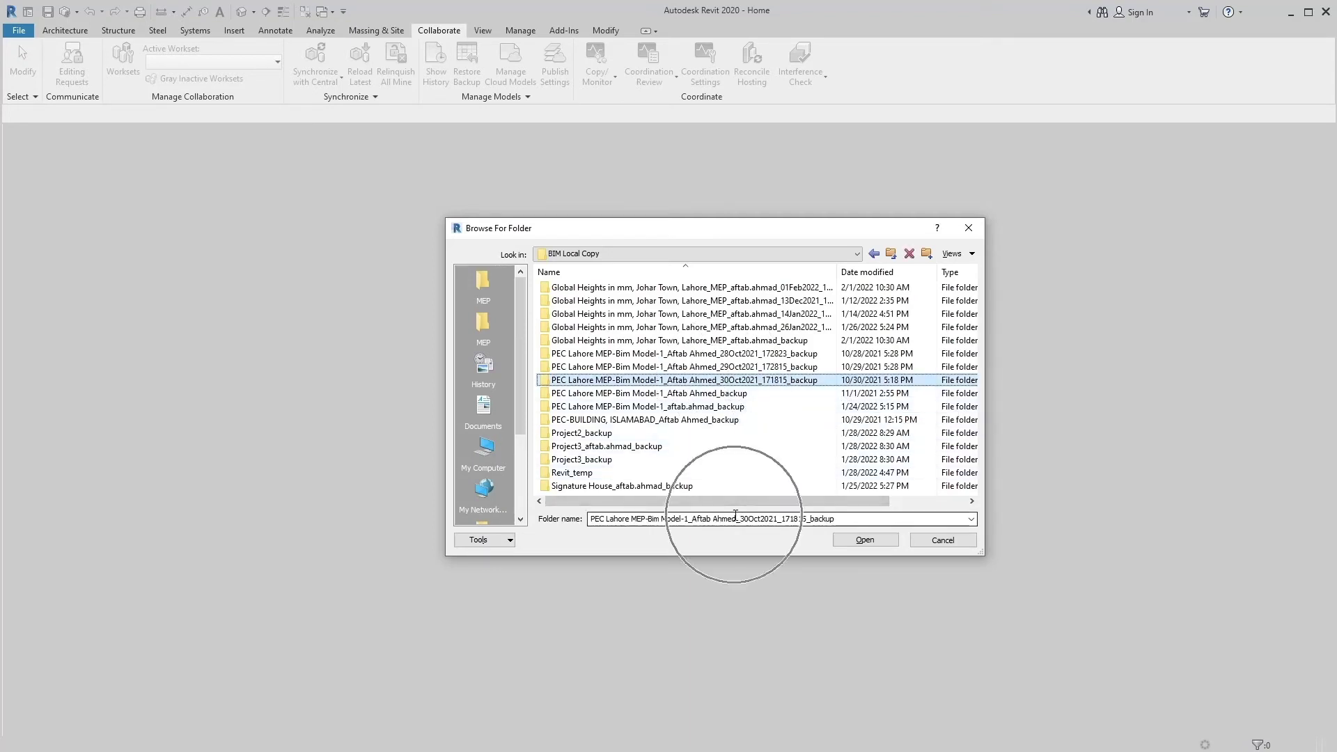
click(856, 541)
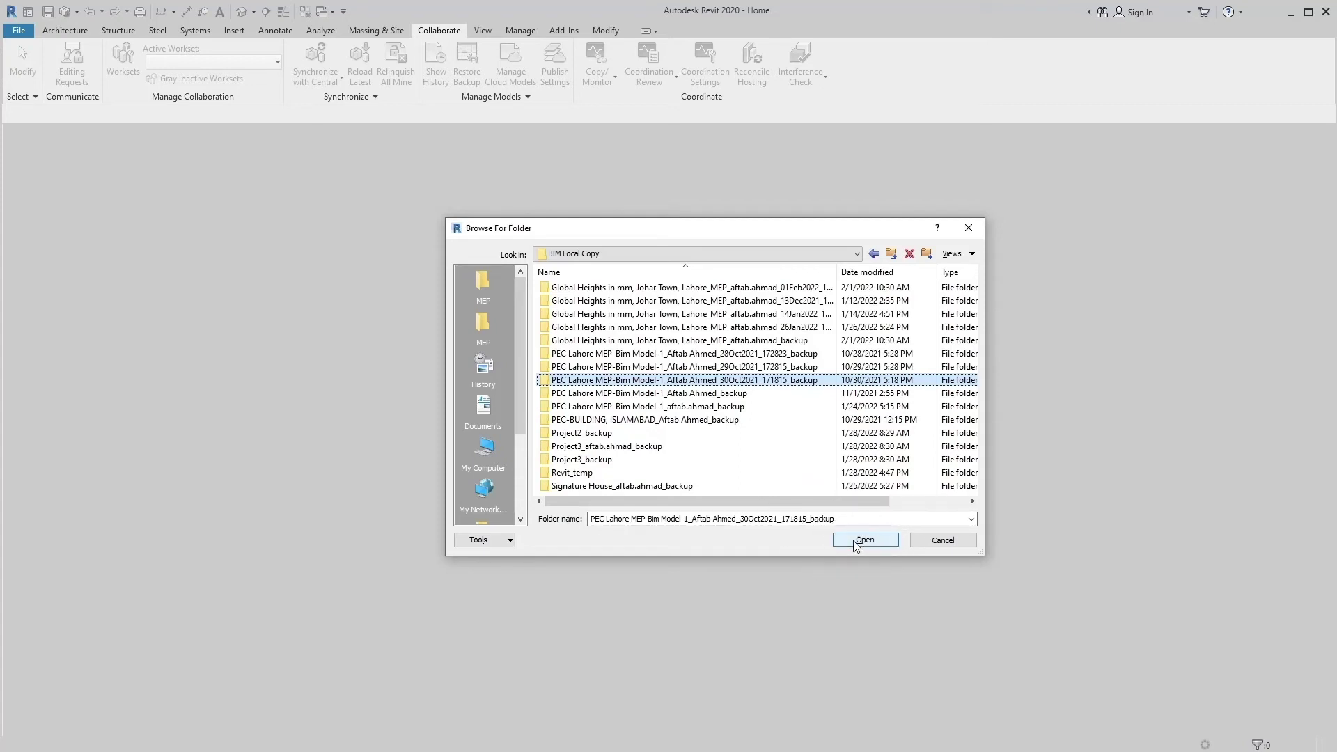
click(854, 544)
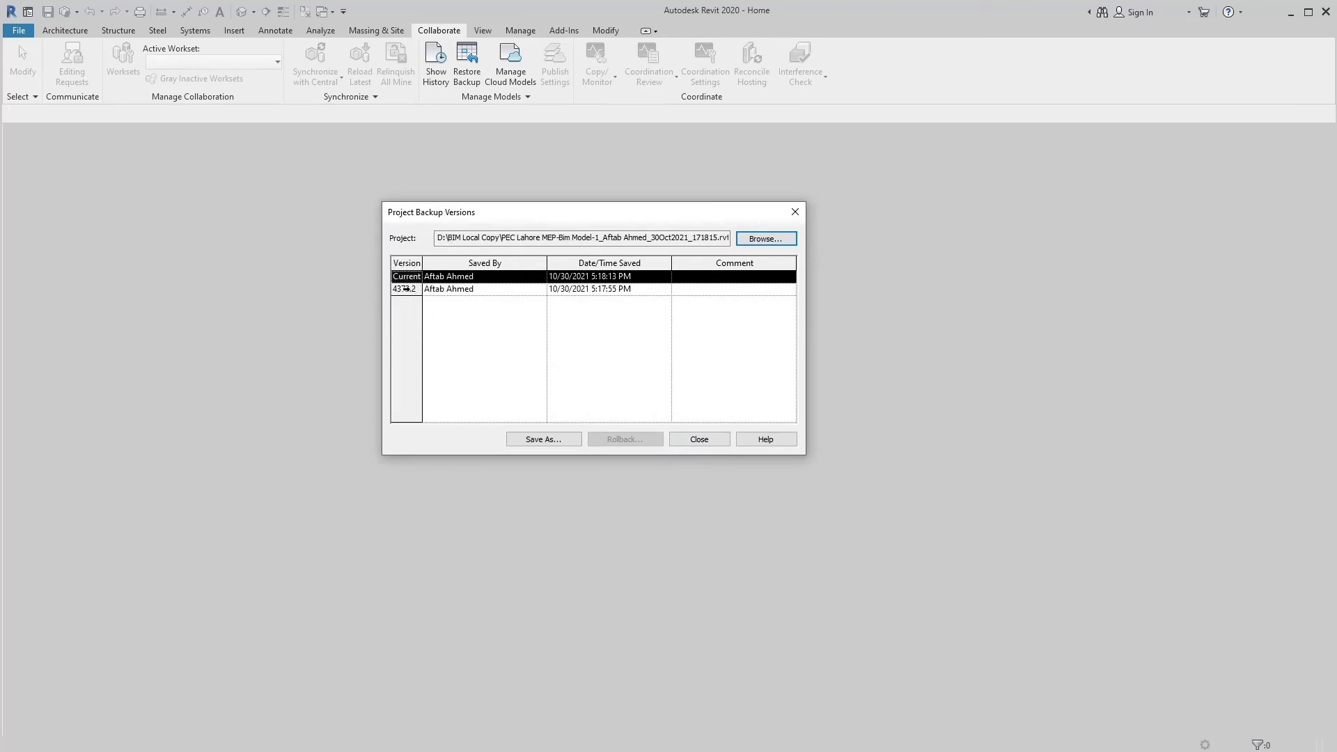
- Select the older backup version 4372.2 and start extracting it via Save As
click(406, 288)
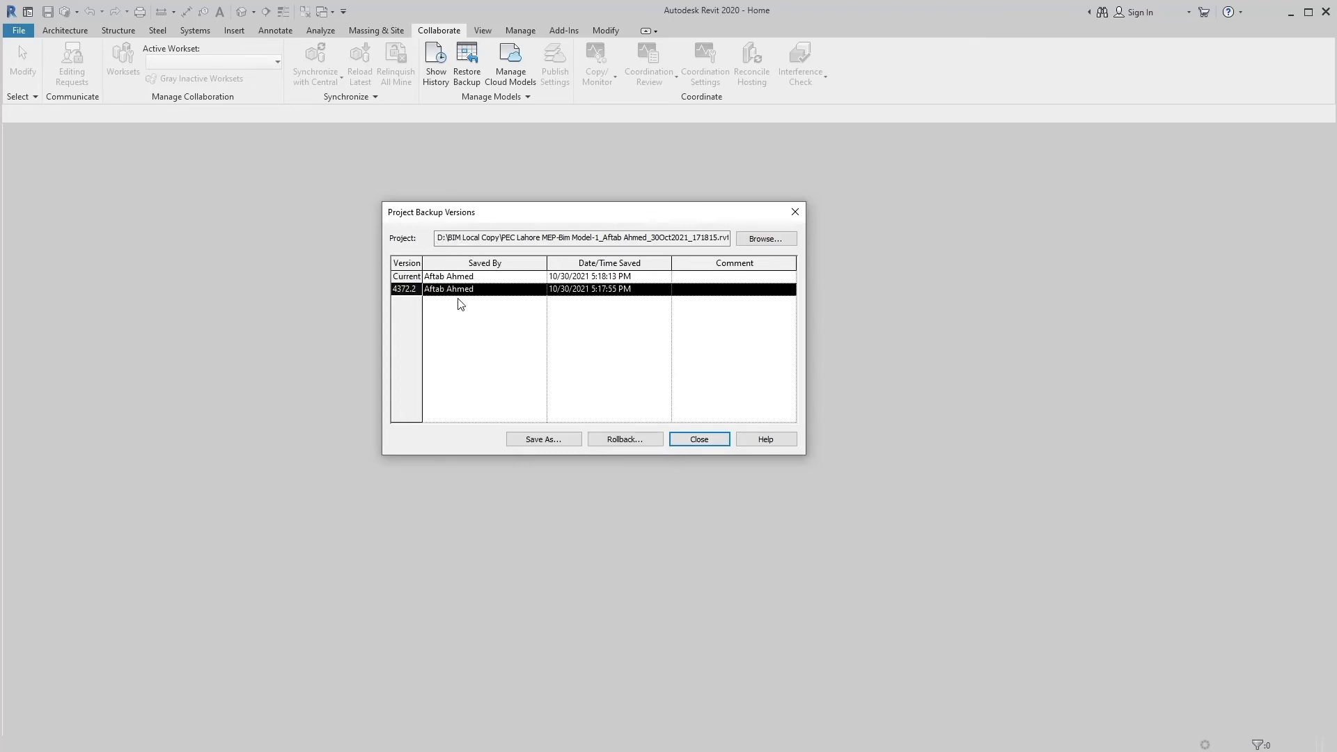
click(458, 303)
click(460, 303)
click(583, 304)
click(583, 306)
click(583, 304)
click(727, 308)
click(728, 307)
click(728, 307)
click(728, 307)
click(543, 440)
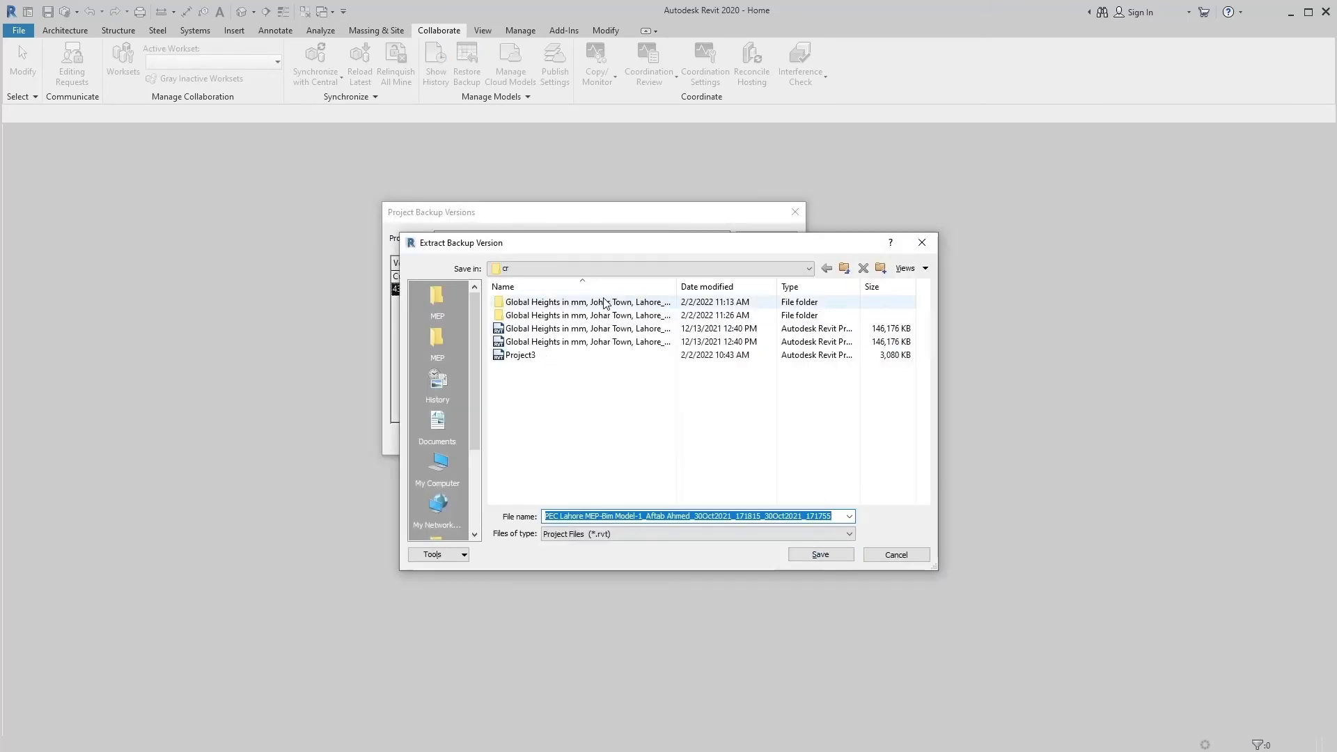
click(566, 269)
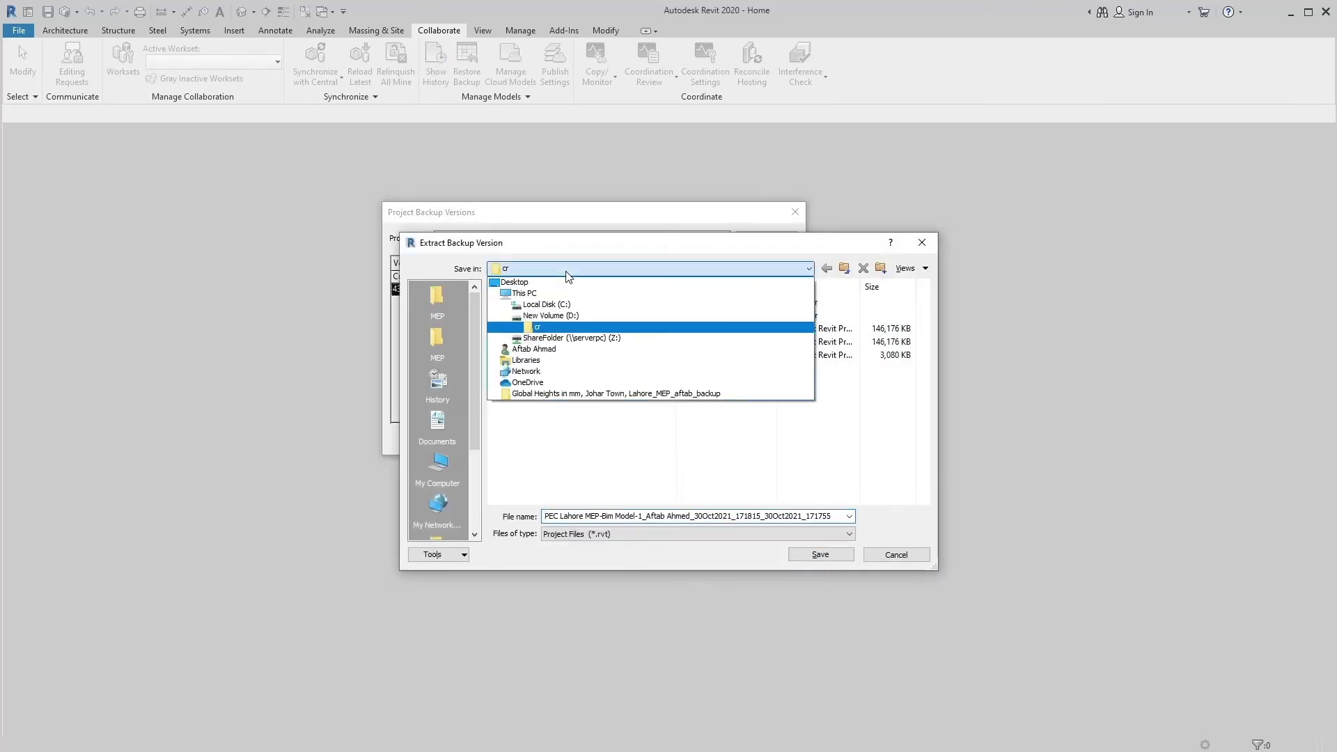
click(566, 272)
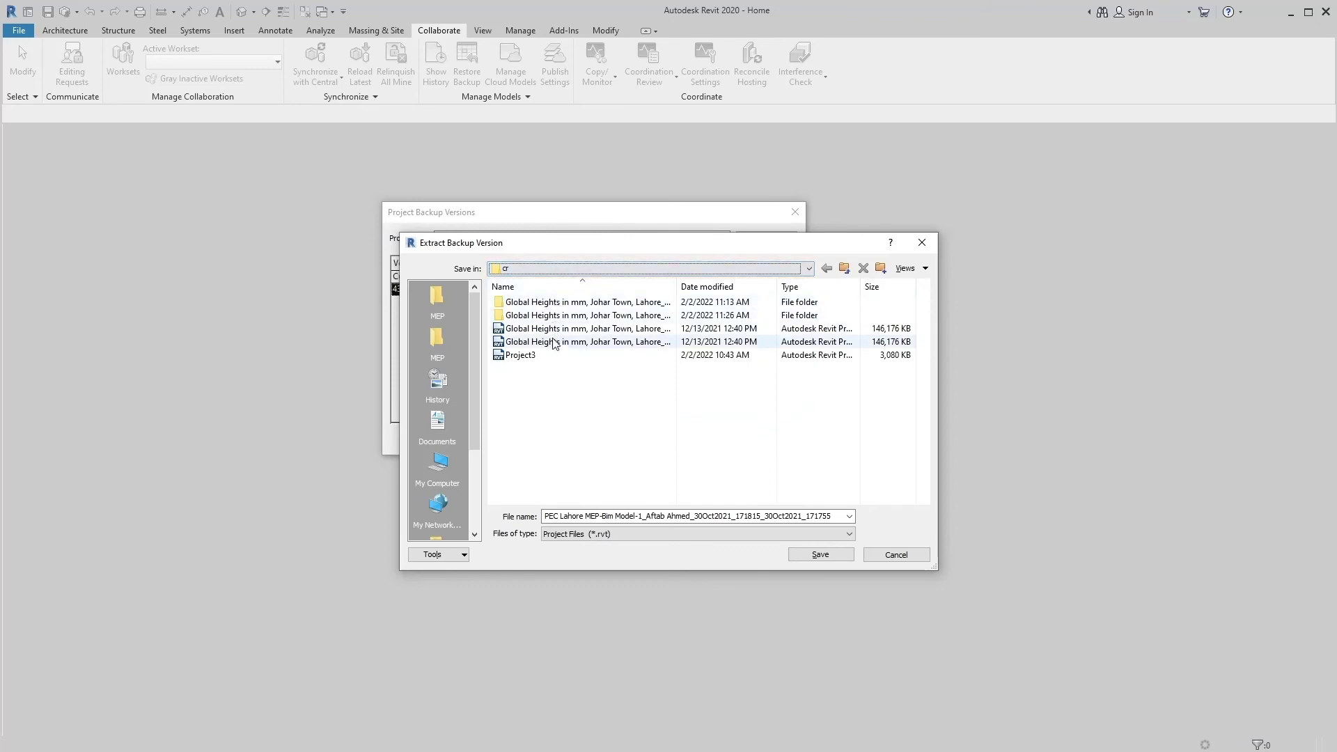
click(553, 358)
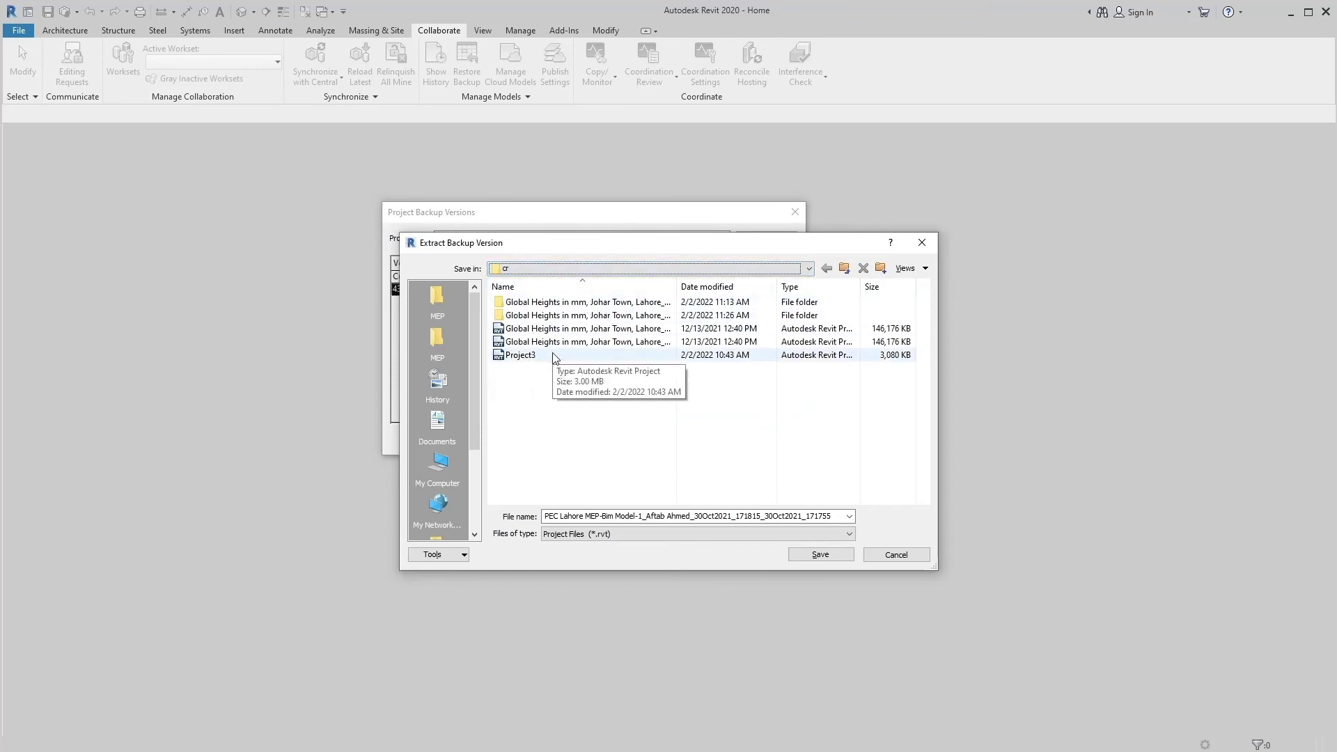
click(895, 554)
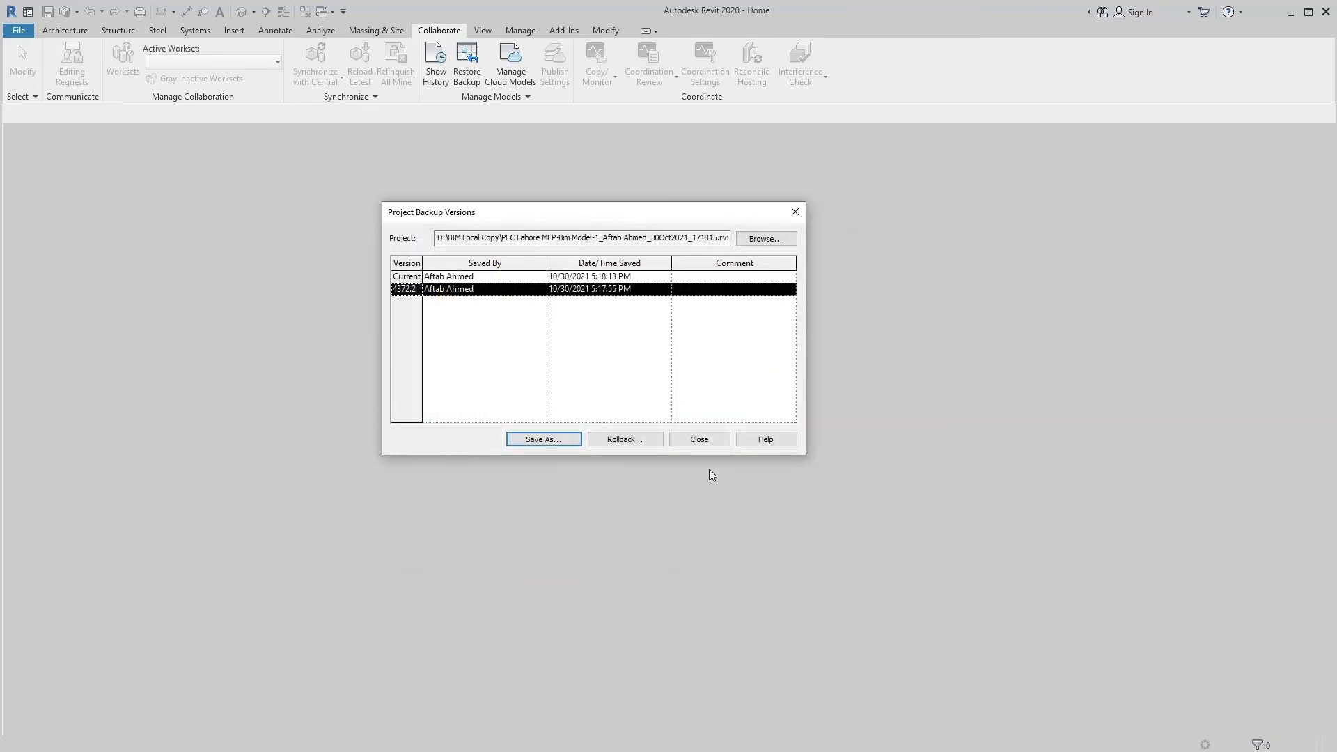
click(633, 444)
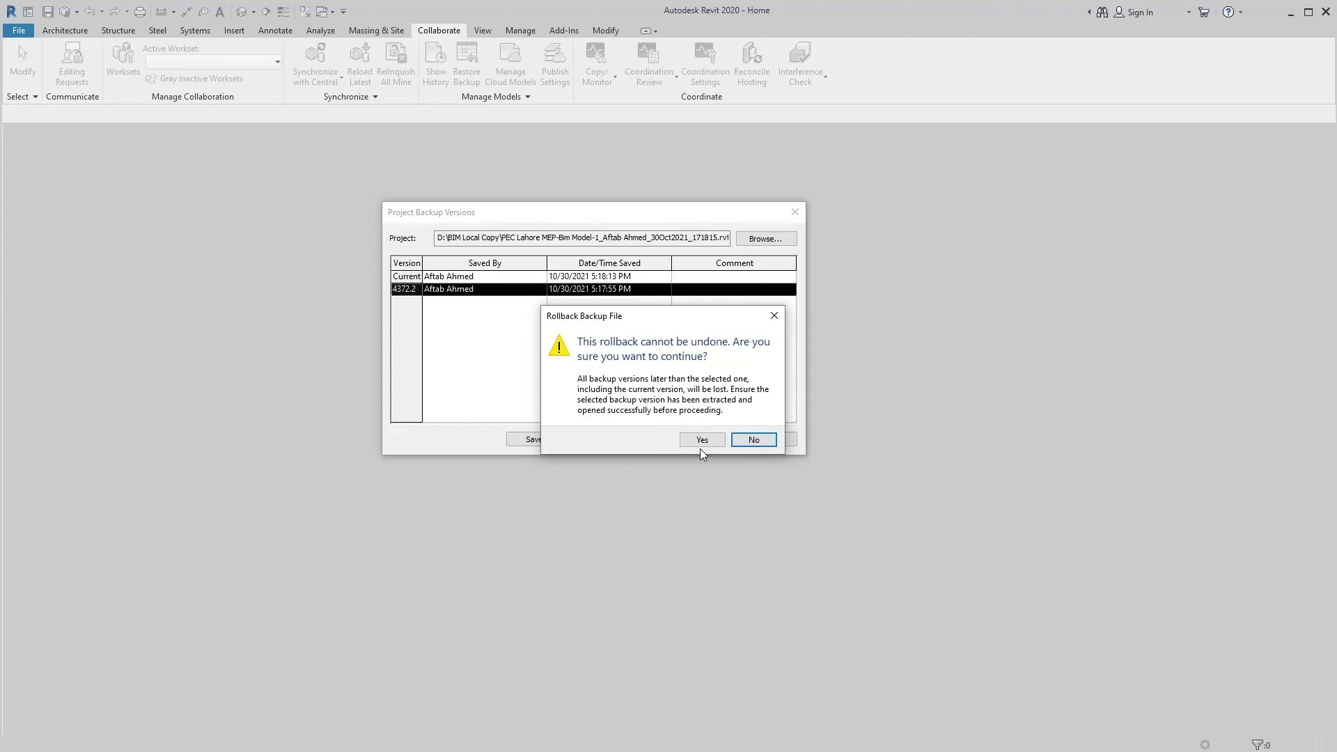
click(774, 316)
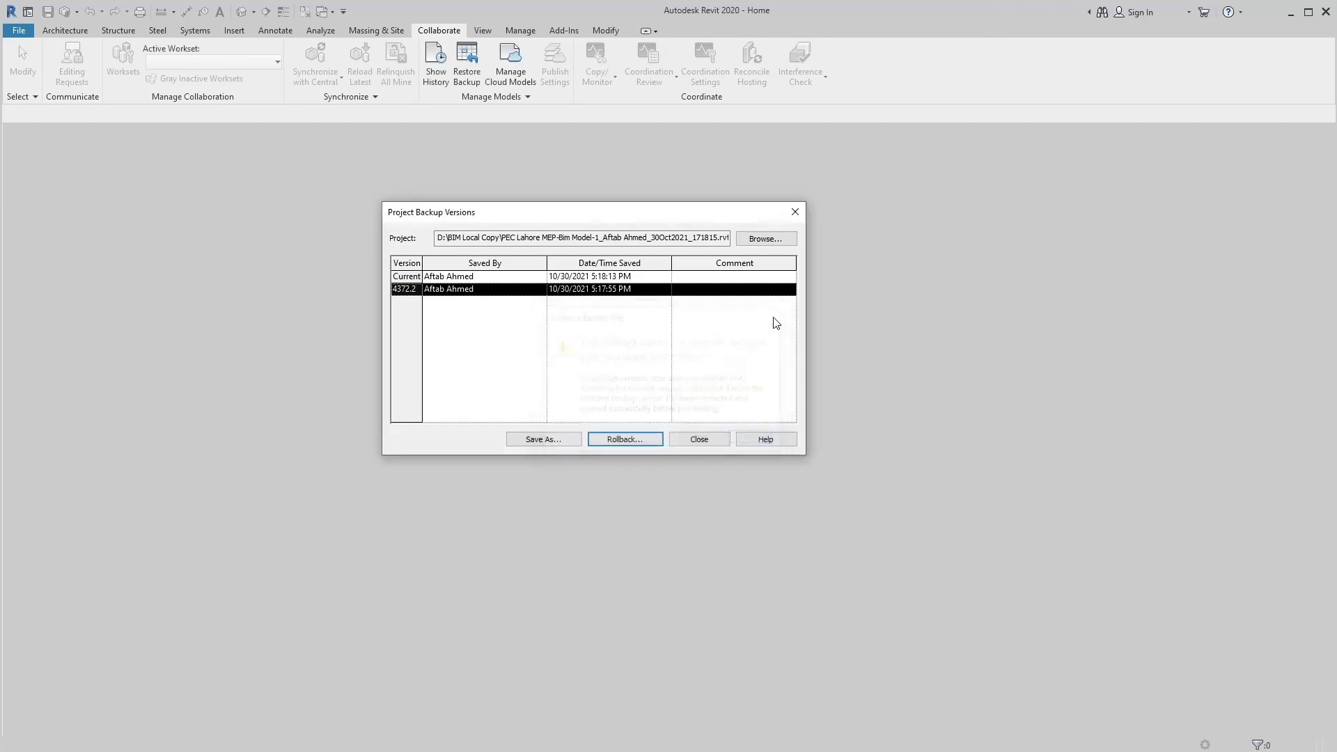
- Close the Project Backup Versions window without applying a rollback
click(698, 440)
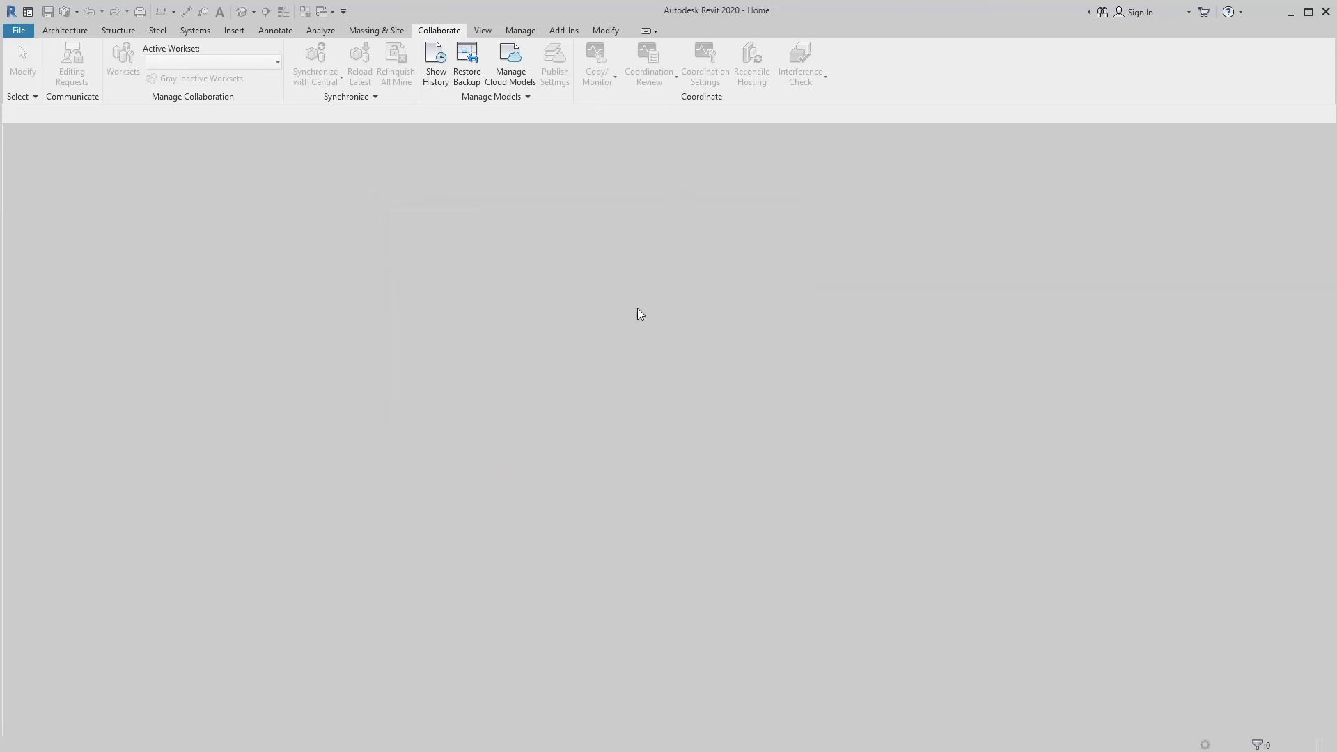